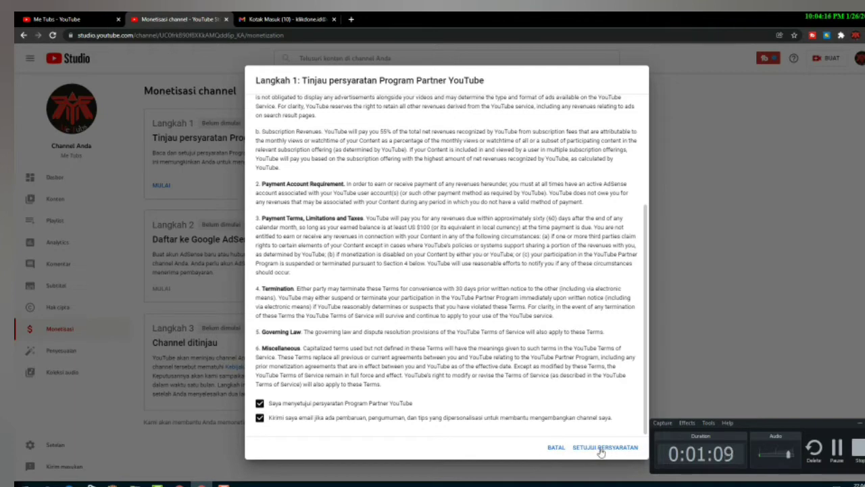
Tick the agreement boxes and accept the Partner Program terms with SETUJUI PERSYARATAN
left_click(601, 448)
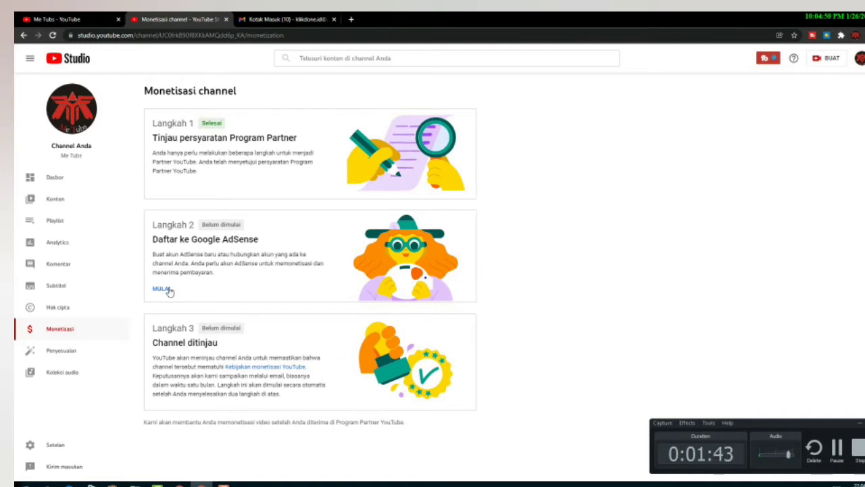
Start Langkah 2, 'Daftar ke Google AdSense', with MULAI
left_click(162, 289)
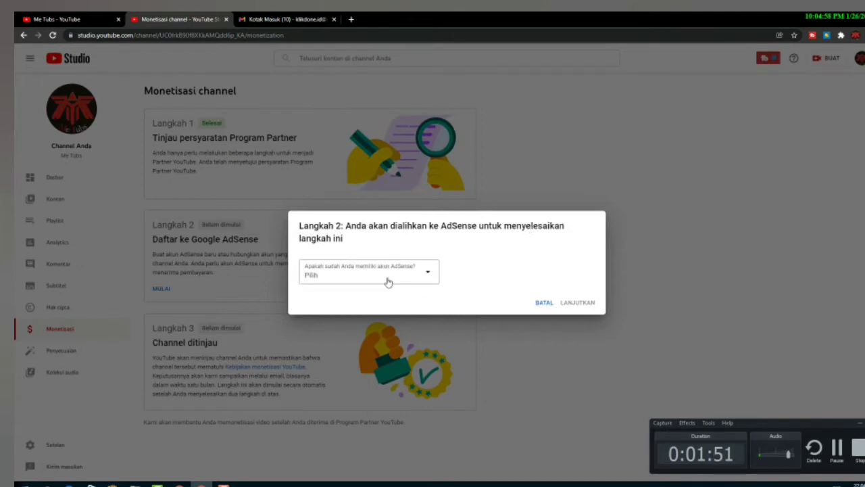
Answer 'Tidak, saya tidak memiliki akun' and continue to AdSense sign-up
left_click(428, 278)
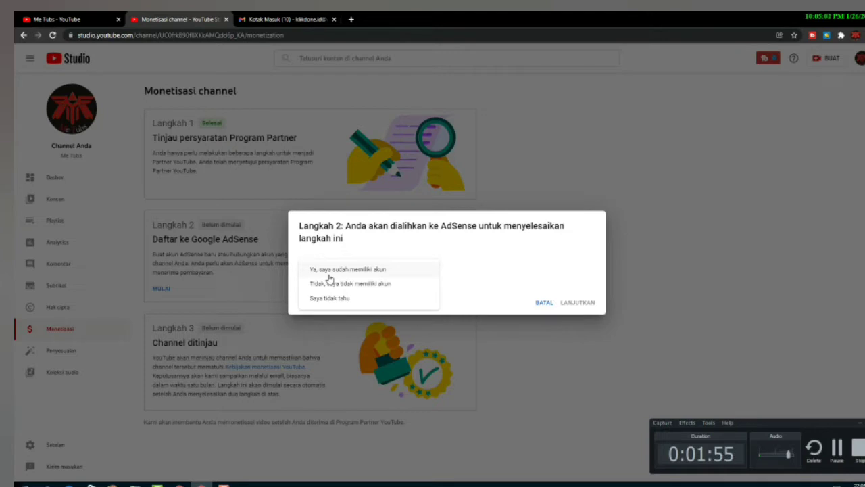
left_click(368, 287)
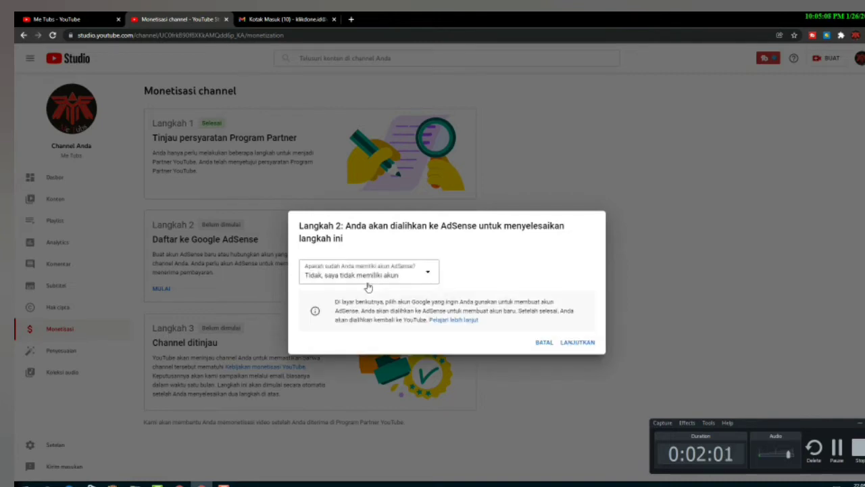
left_click(567, 345)
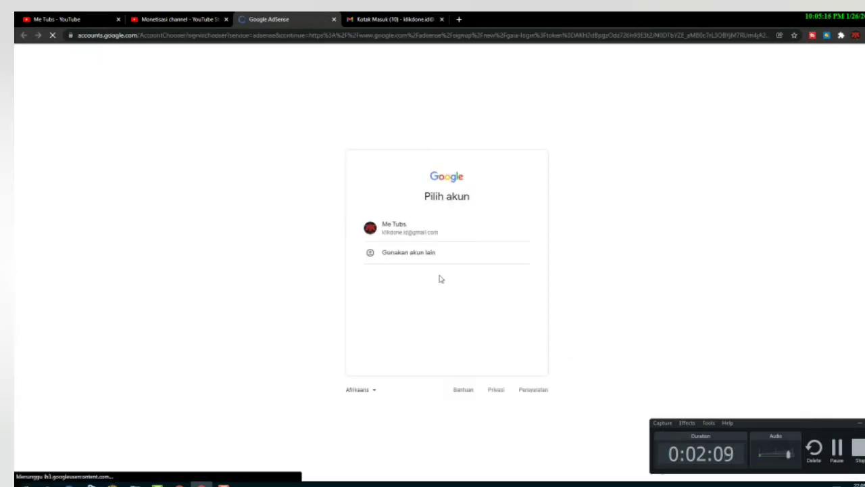
Choose the channel's Google account on the 'Pilih akun' page
left_click(425, 226)
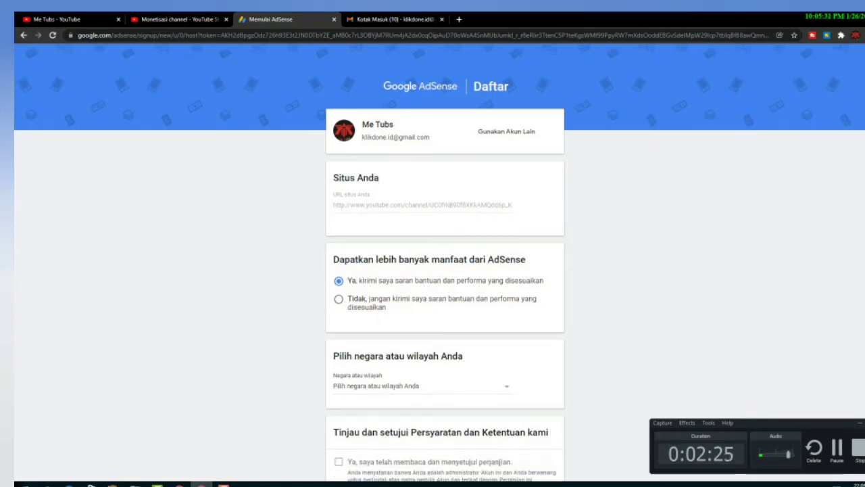
Set the sign-up form's country to Indonesia
scroll(445, 270, "down", 2)
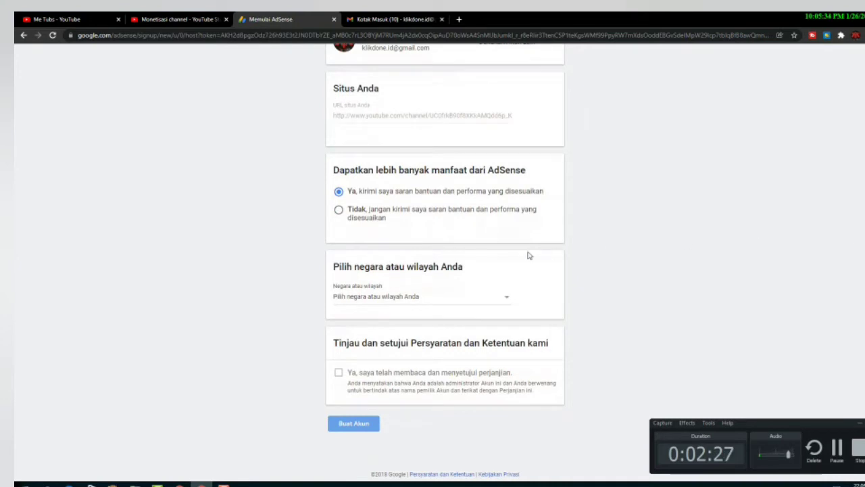
left_click(502, 301)
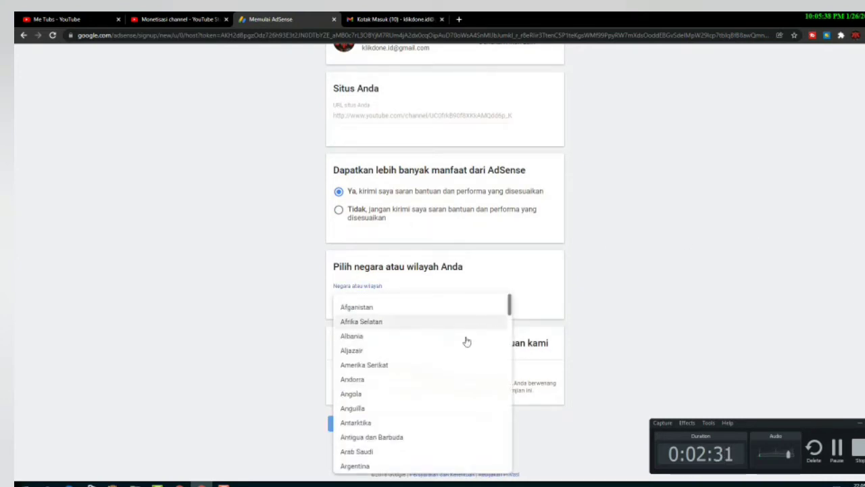
scroll(440, 361, "down", 15)
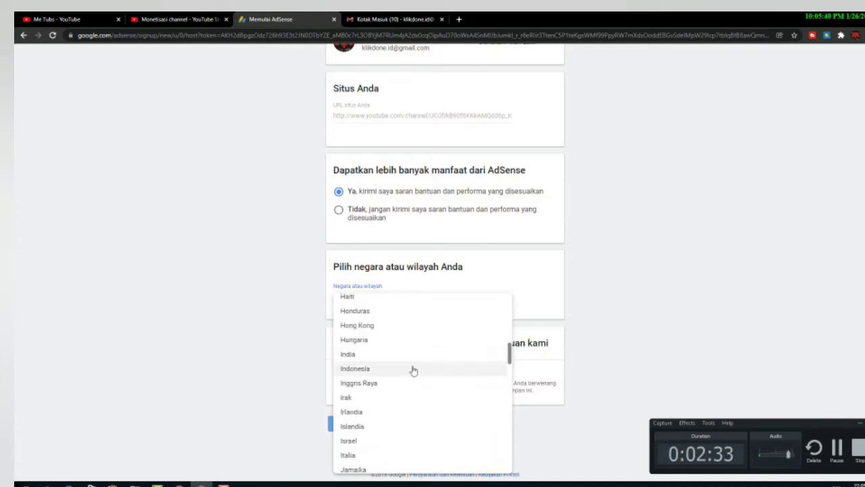
left_click(425, 369)
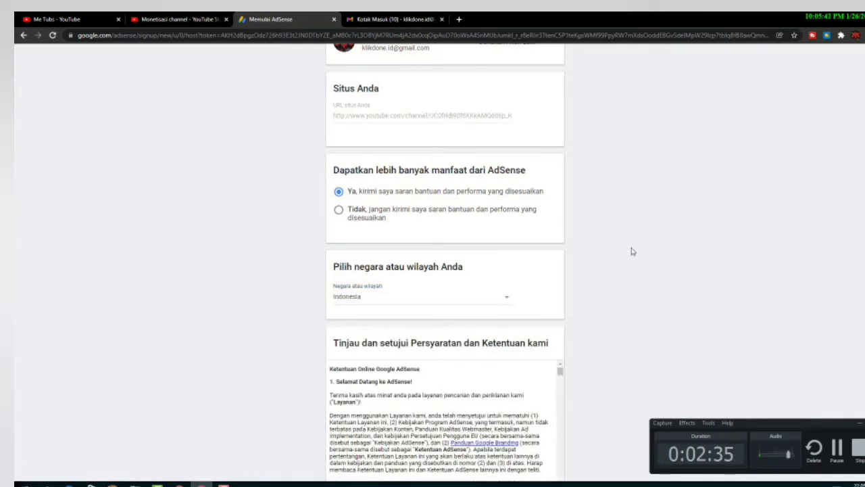
Scroll through the AdSense terms and tick the agreement checkbox
scroll(700, 204, "down", 2)
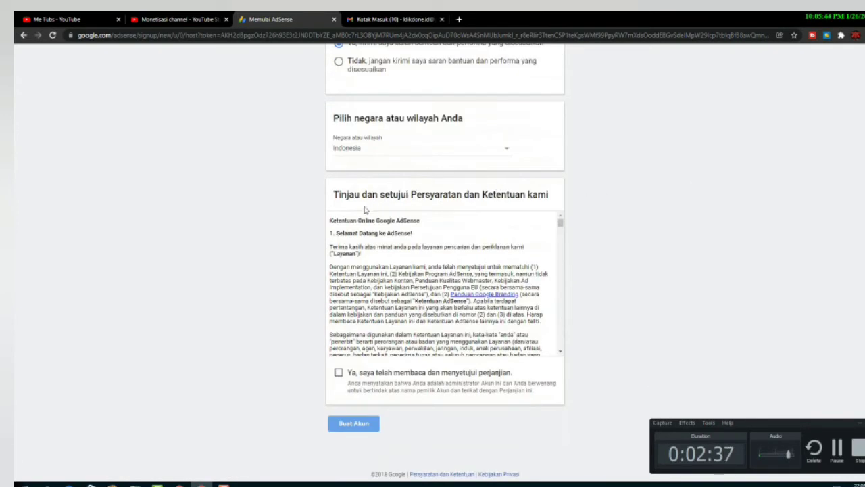
left_click_drag(332, 194, 448, 189)
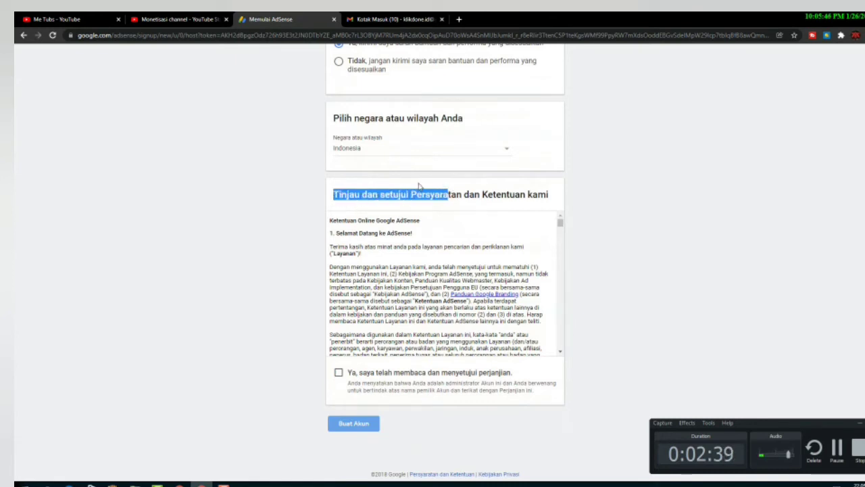
left_click(421, 187)
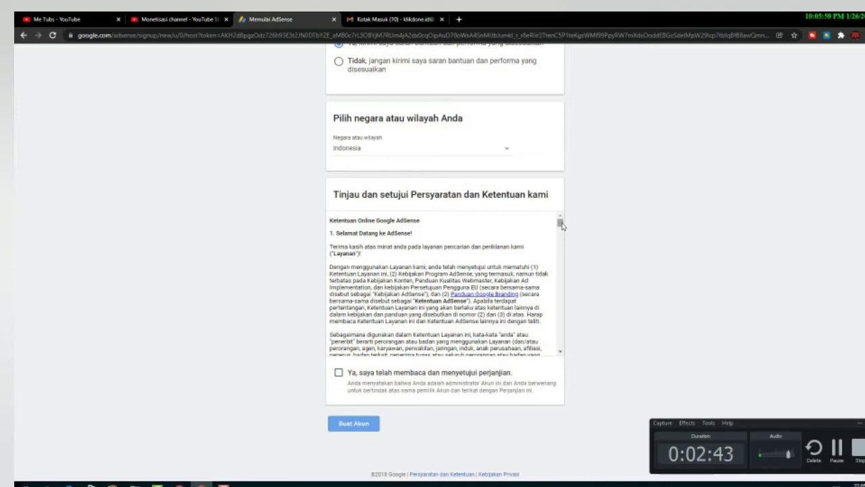
left_click_drag(562, 225, 560, 348)
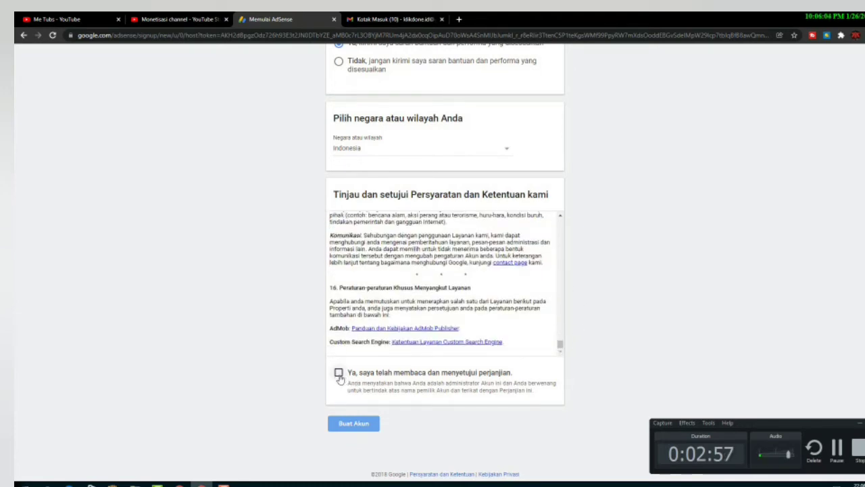
left_click(338, 374)
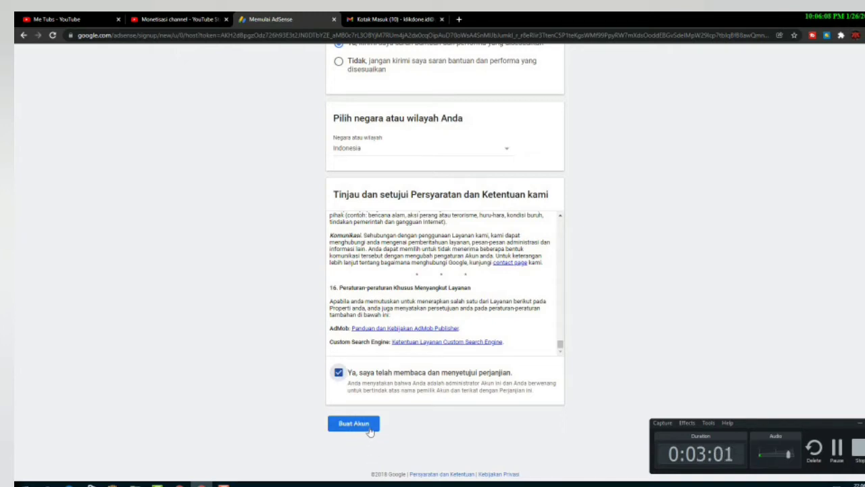
Create the account with Buat Akun and replace the prefilled Nama with the holder's full name
left_click(371, 430)
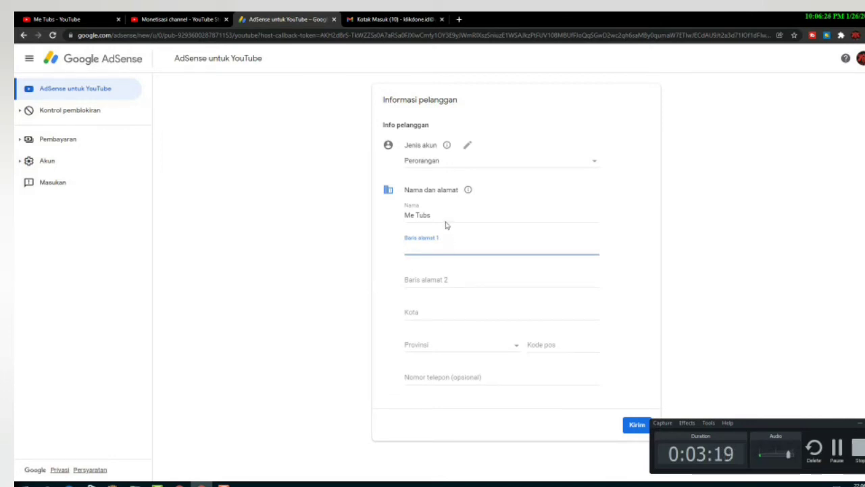
left_click_drag(438, 216, 361, 207)
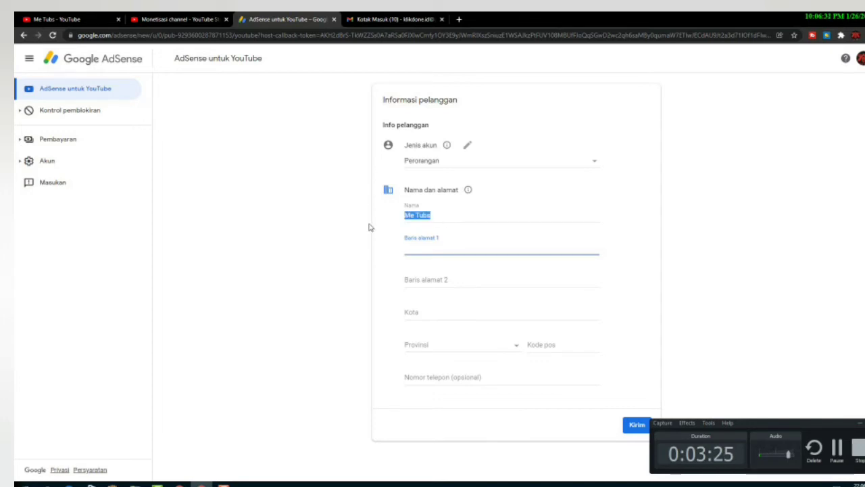
key("shift+Tab")
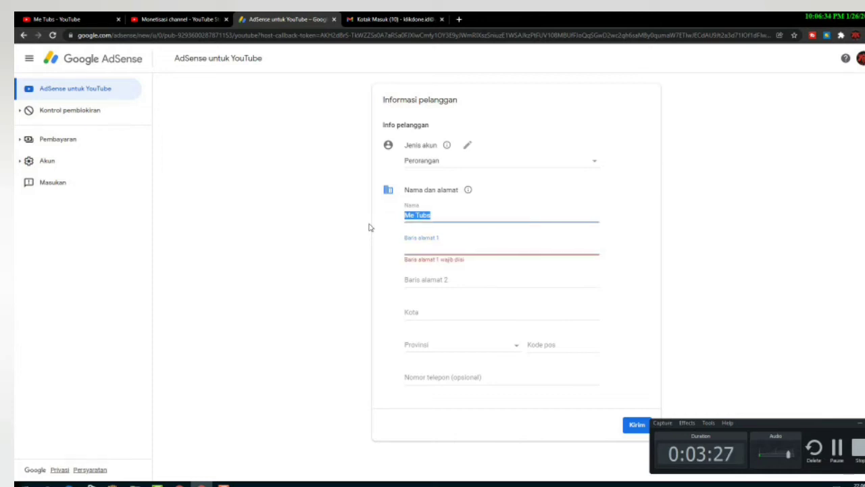
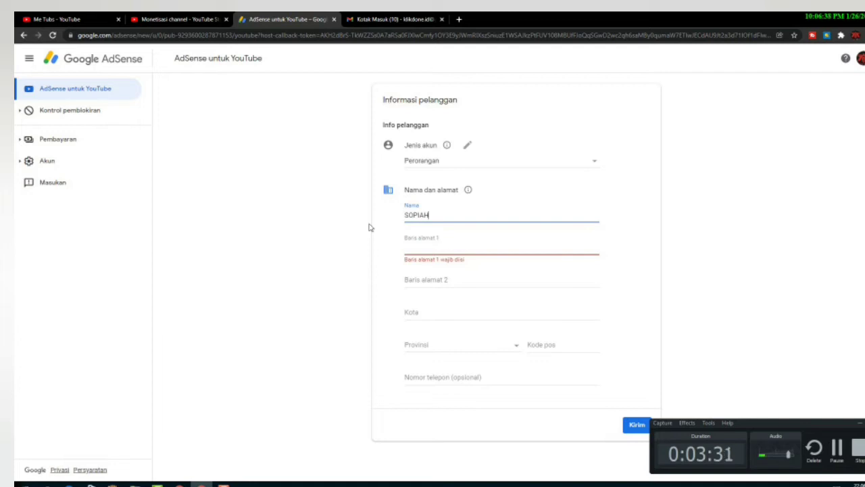
Enter the holder's street, RT/RW, village and district in Baris alamat 1
left_click(417, 246)
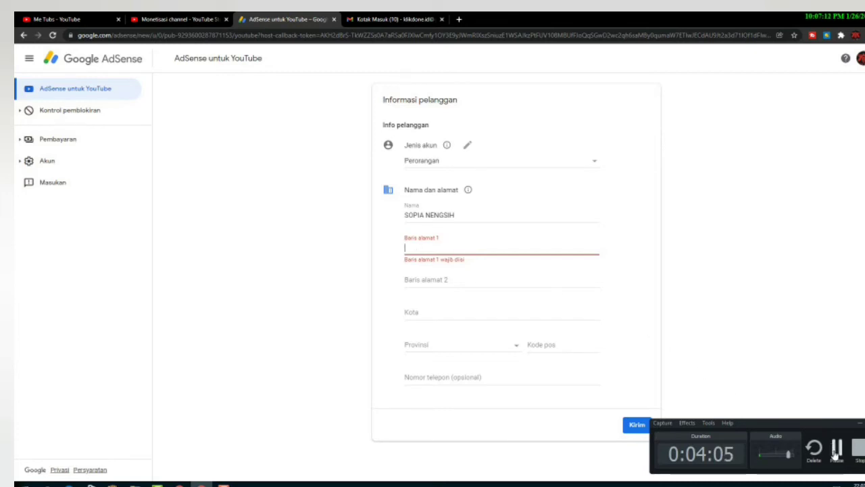
left_click(426, 247)
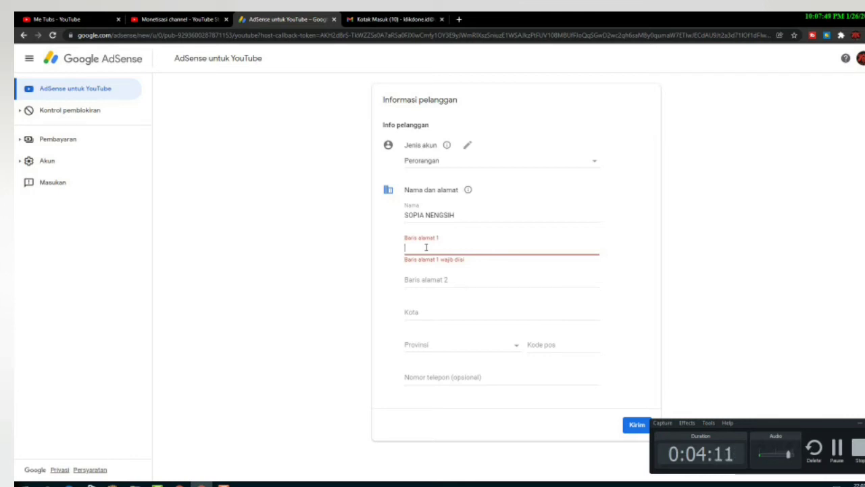
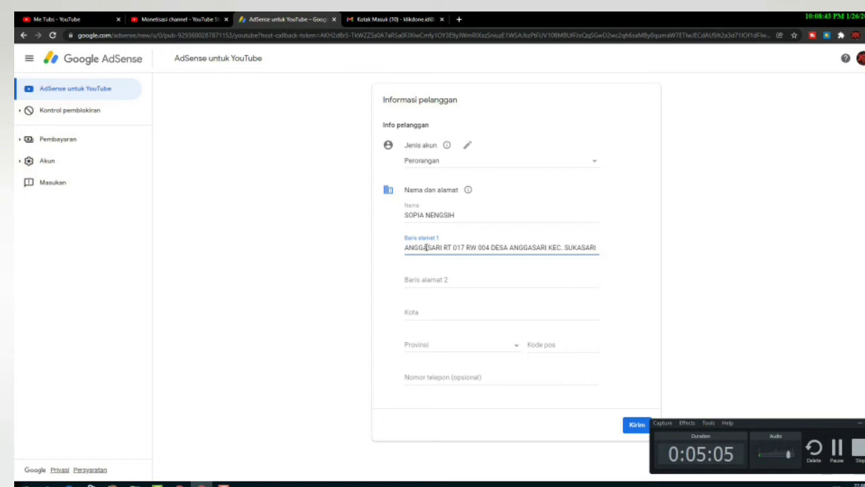
left_click(461, 307)
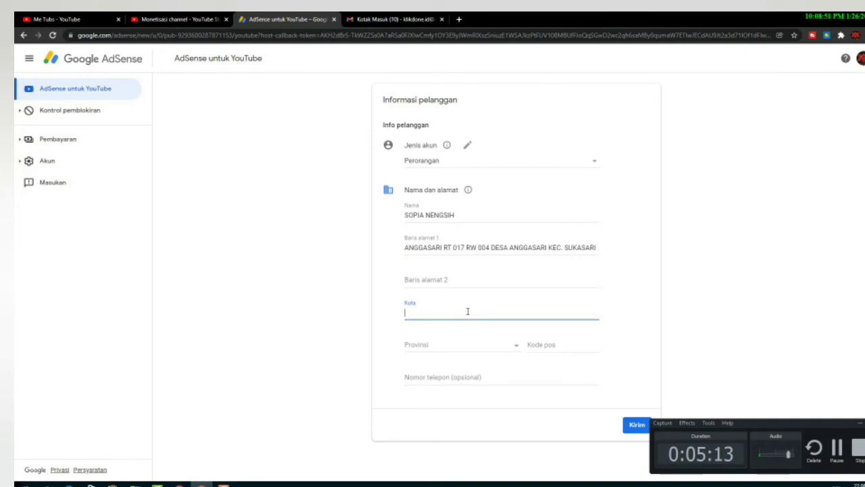
Enter the holder's city in Kota, pick the Provinsi, and type the postal code
type("KABUPATEN SUBA")
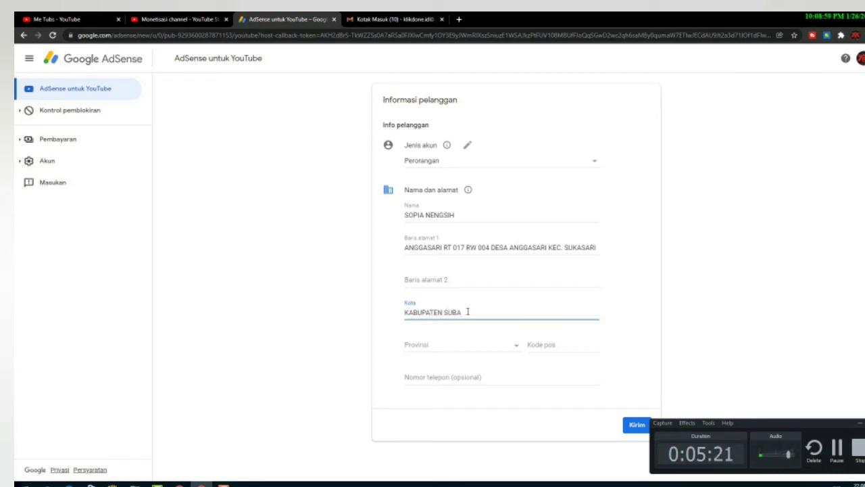
type("NG")
left_click(494, 346)
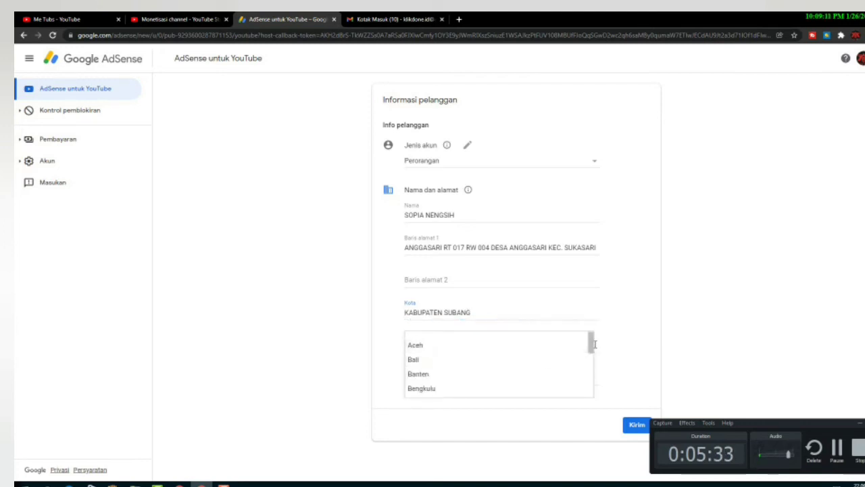
left_click_drag(590, 338, 590, 359)
left_click(777, 451)
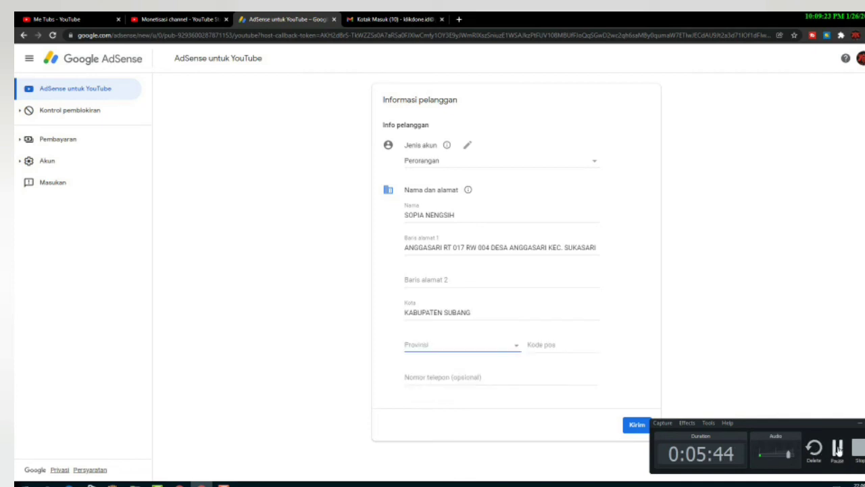
left_click(511, 348)
left_click(515, 351)
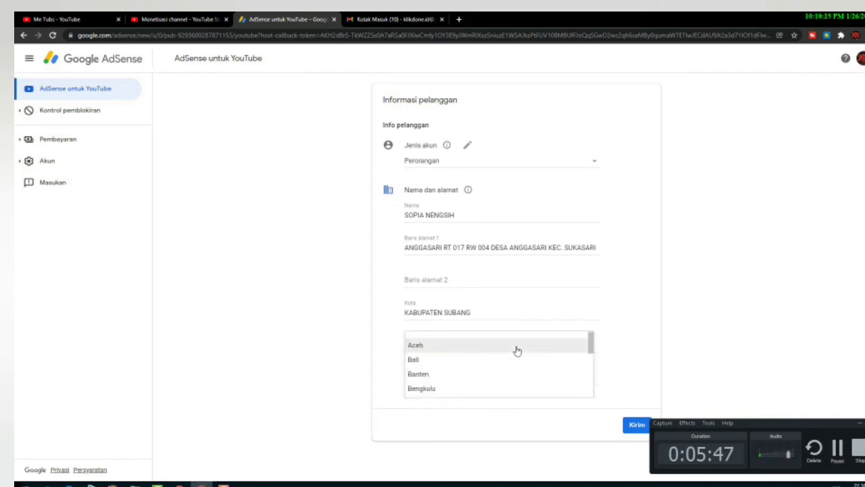
left_click_drag(590, 345, 591, 356)
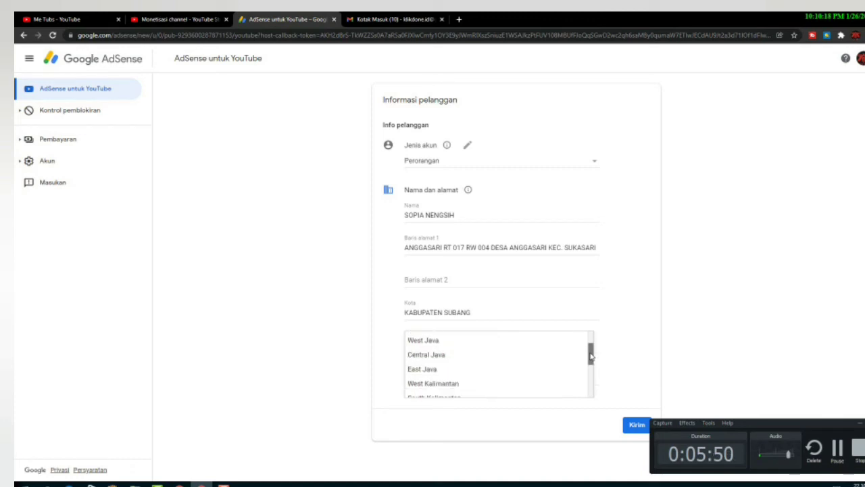
left_click(462, 345)
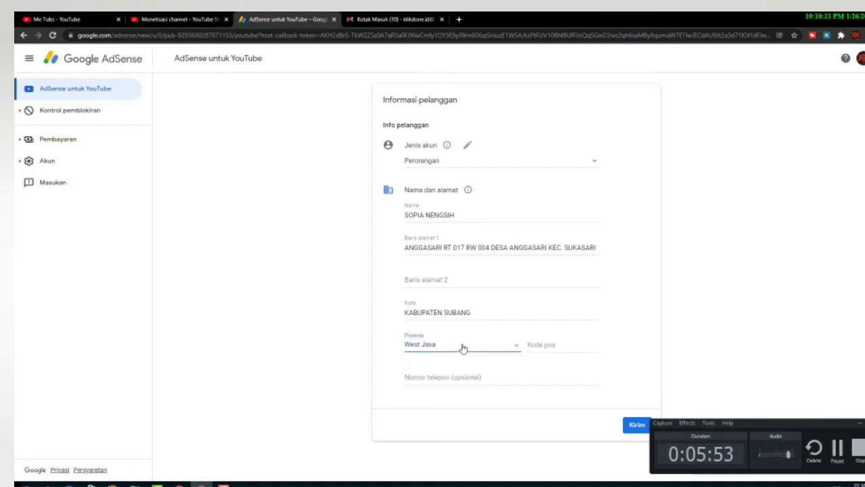
left_click(558, 345)
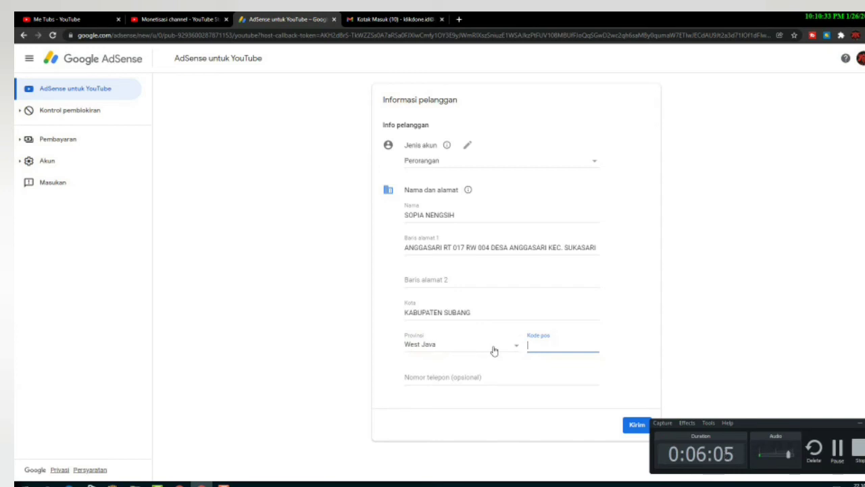
type("41")
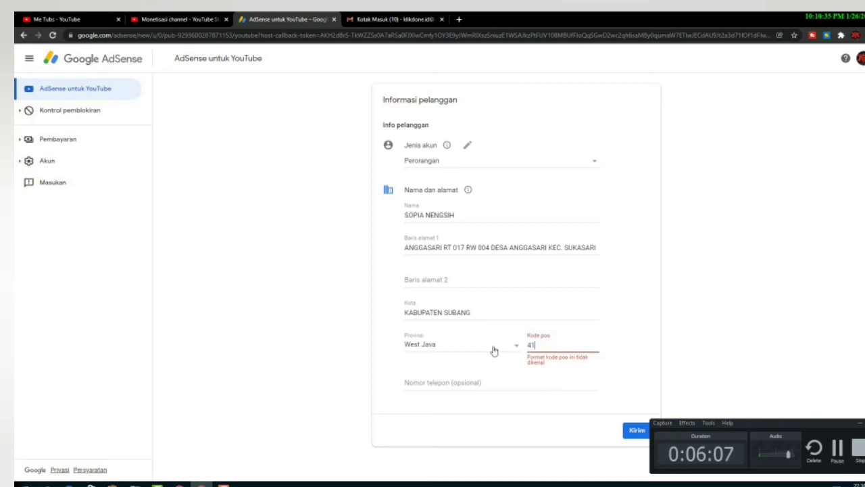
type("268")
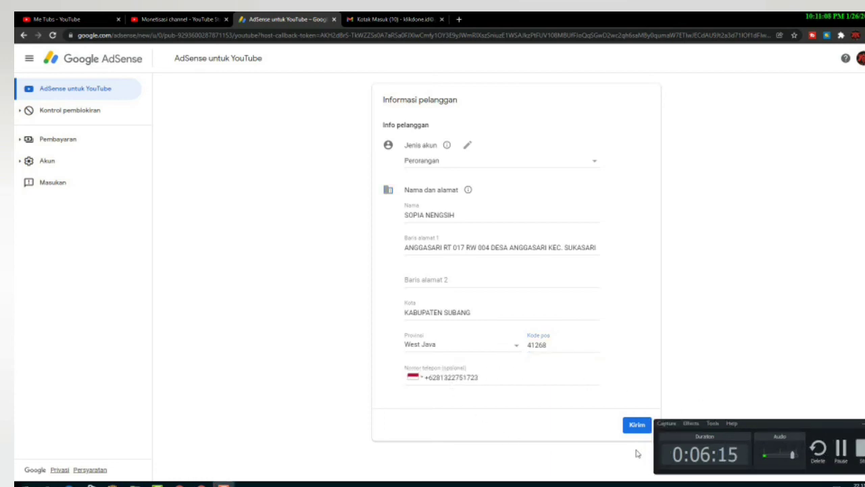
Save the name and address details with Kirim
left_click(626, 427)
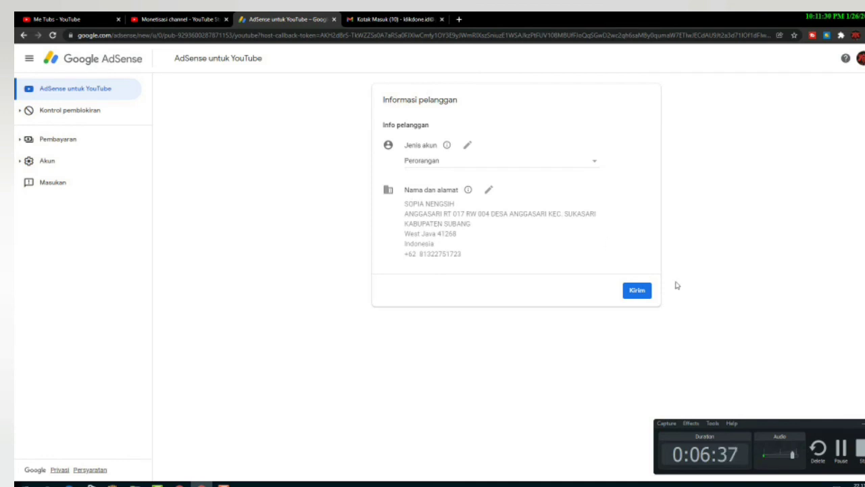
Submit the customer info for review and accept the Alihkan redirect back to YouTube
left_click(635, 291)
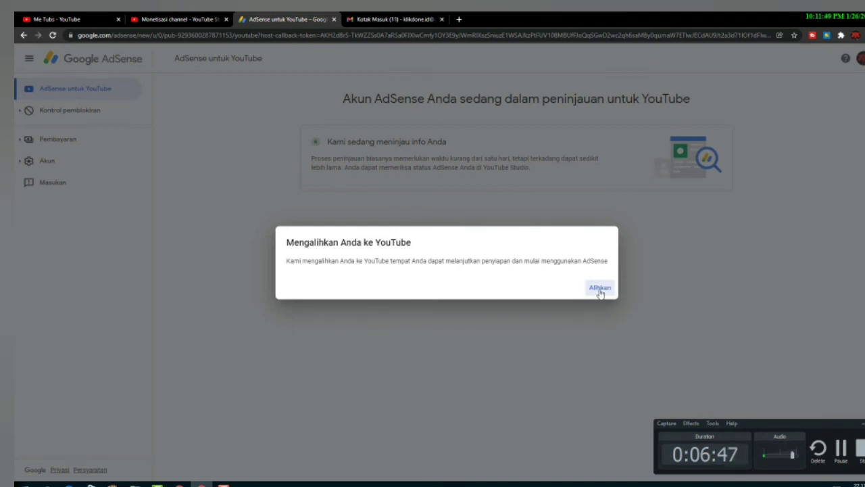
left_click(600, 290)
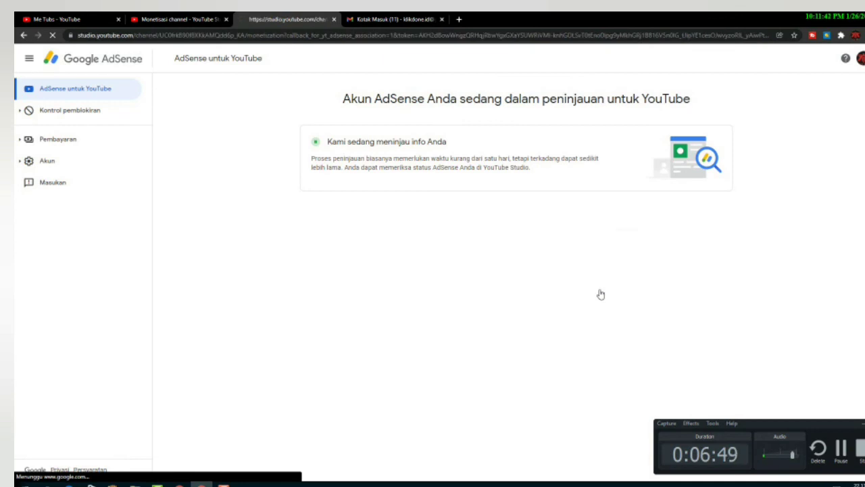